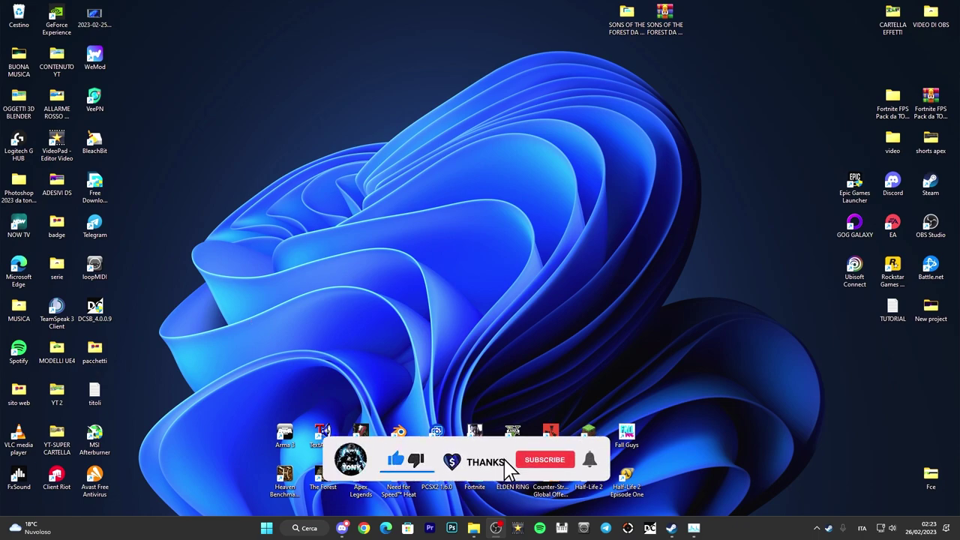
# Step: Open the Windows graphics settings and try to add the SonsOfTheForest executable to the custom app options
pyautogui.click(313, 529)
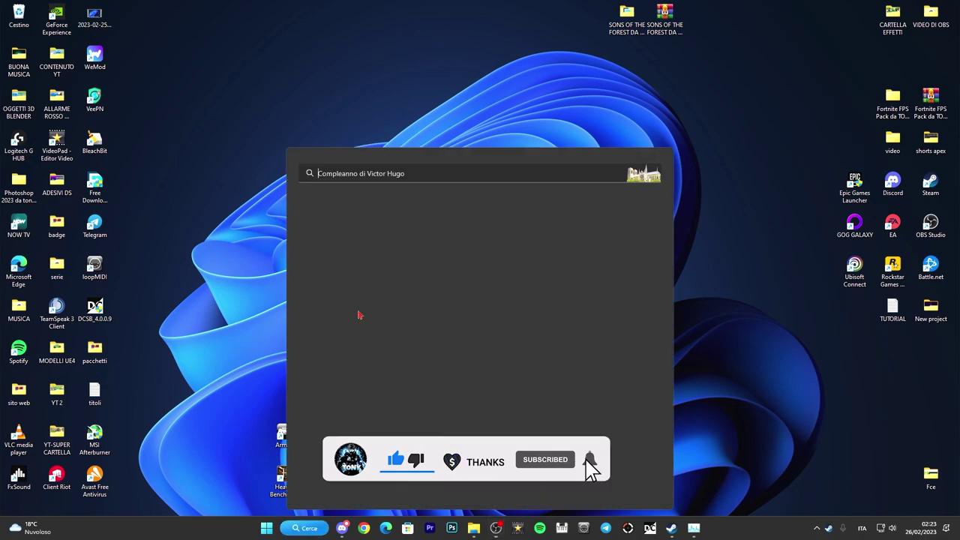
pyautogui.click(367, 248)
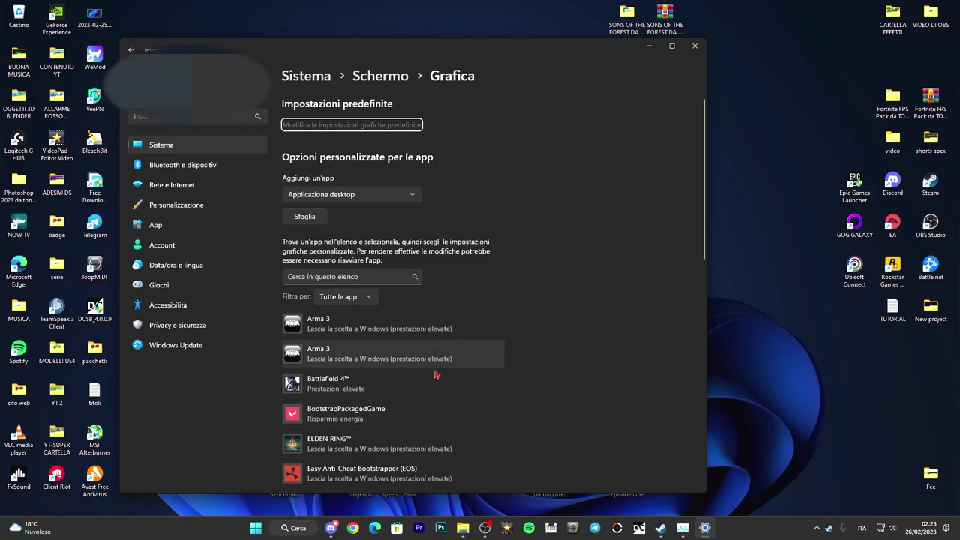
pyautogui.click(305, 216)
pyautogui.click(248, 135)
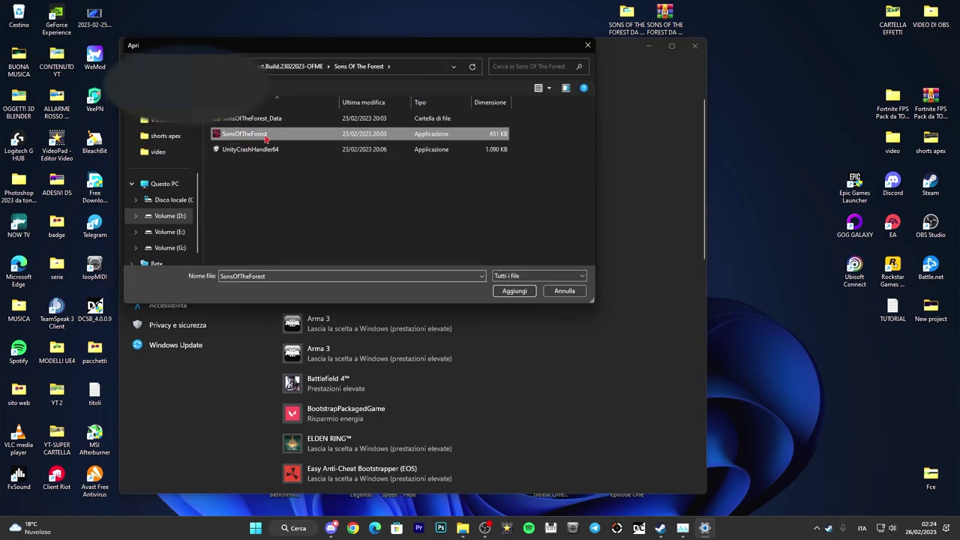
pyautogui.click(515, 291)
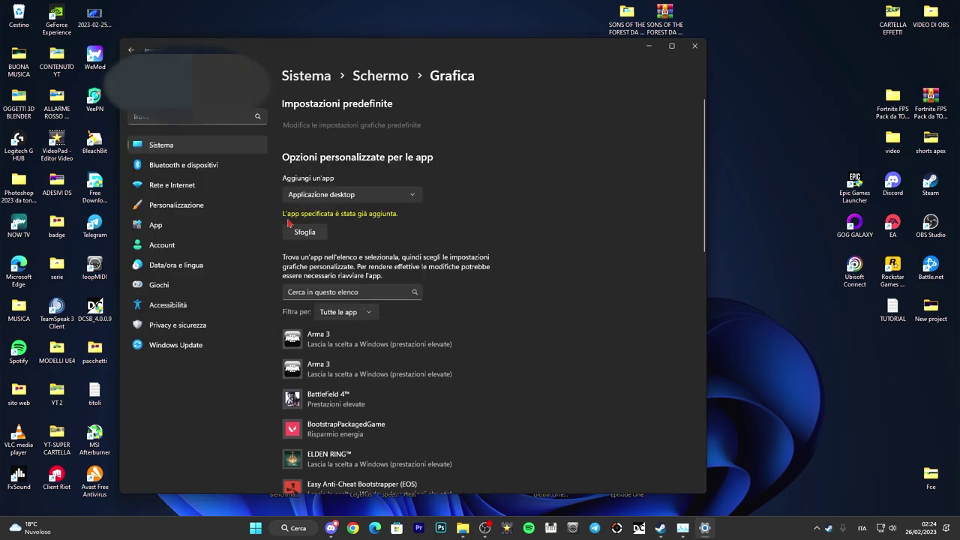
# Step: Save Prestazioni elevate as the graphics preference for SonsOfTheForest and close the Windows settings
pyautogui.scroll(-5, 628, 335)
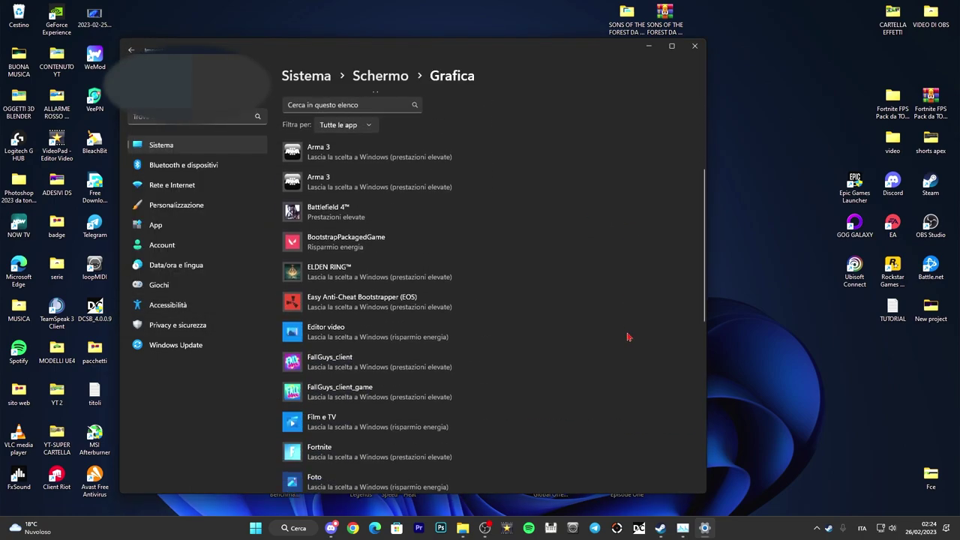
pyautogui.scroll(2, 628, 335)
pyautogui.scroll(-5, 626, 337)
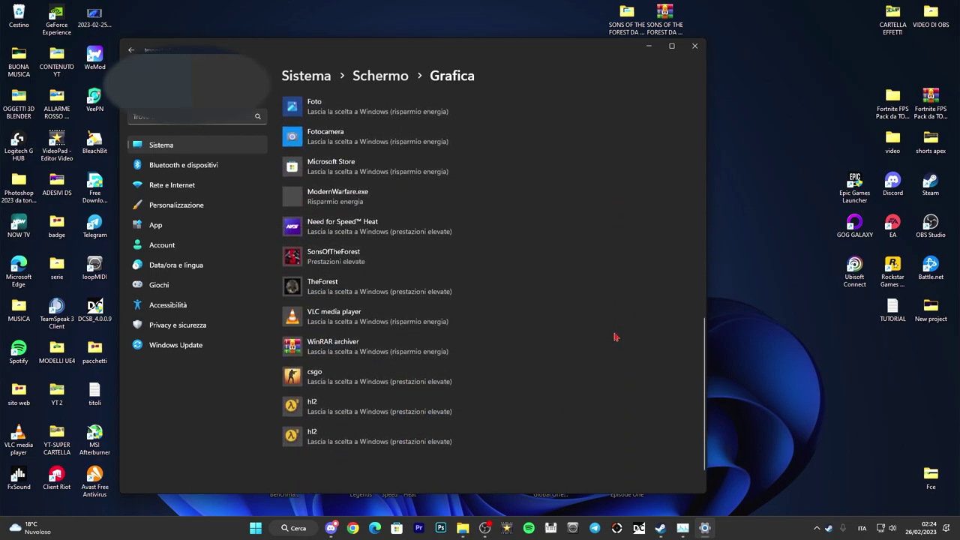
pyautogui.click(366, 266)
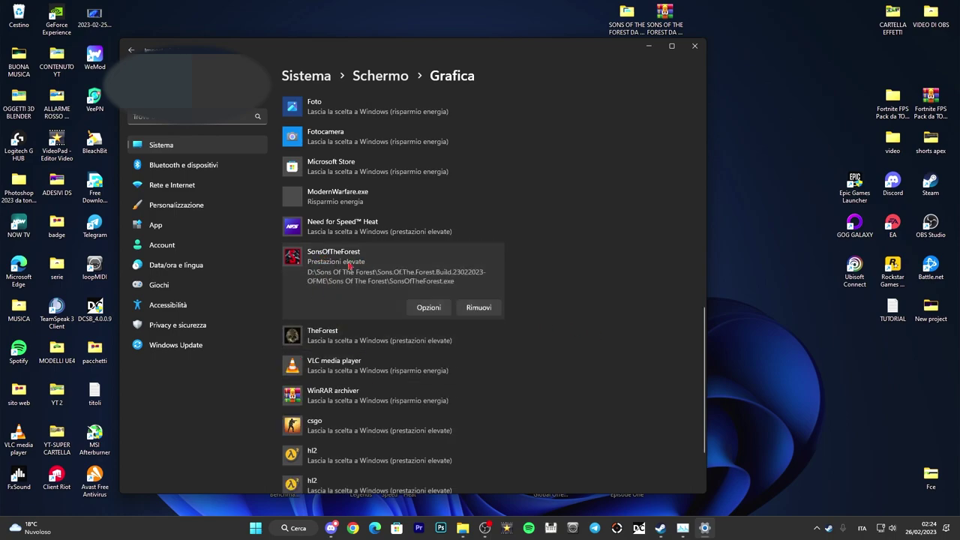
pyautogui.click(426, 309)
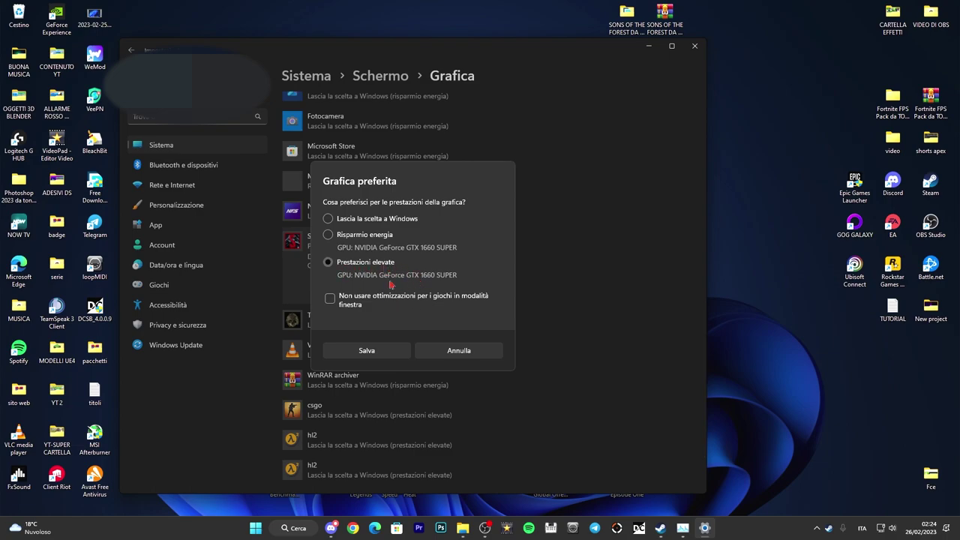
pyautogui.click(359, 358)
pyautogui.click(697, 50)
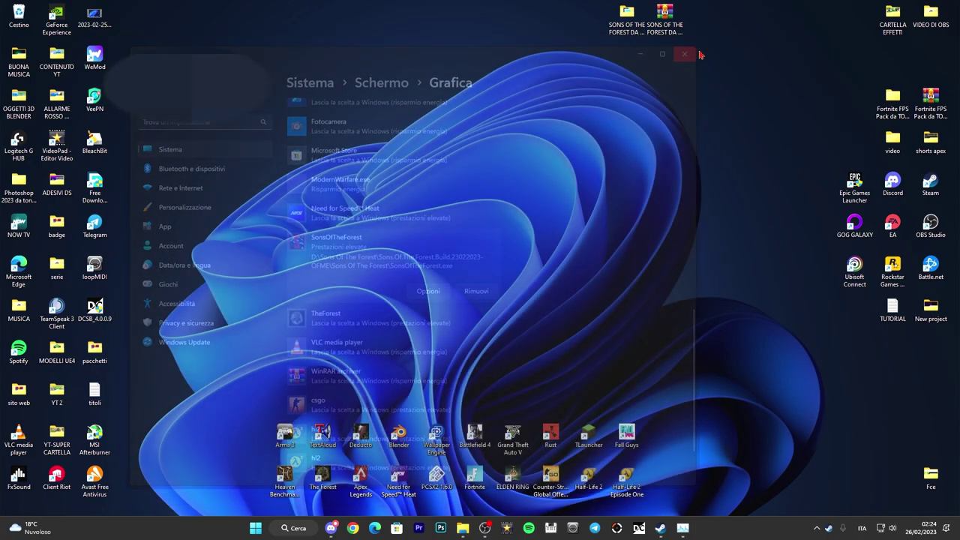
# Step: Switch to the NVIDIA Control Panel and show the program-specific 3D settings
pyautogui.click(817, 528)
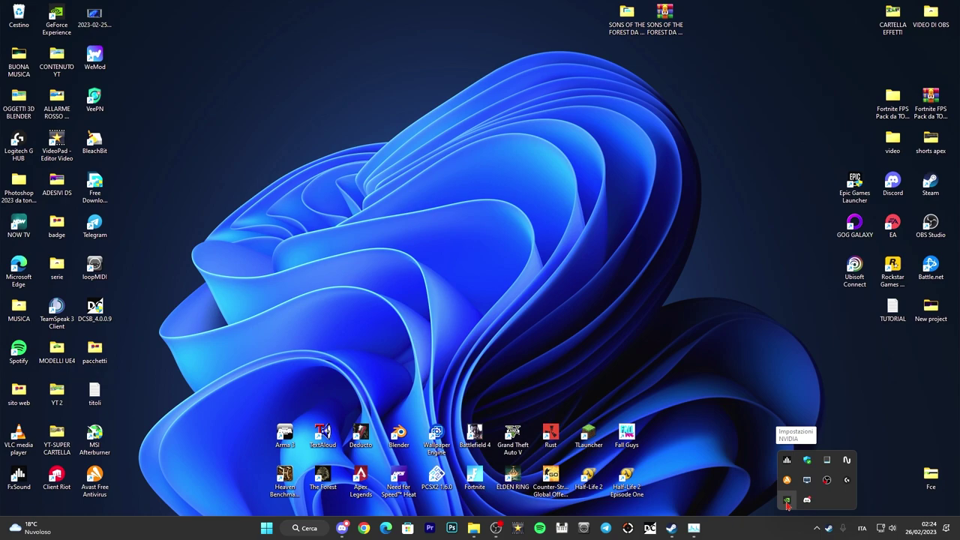
pyautogui.click(787, 501)
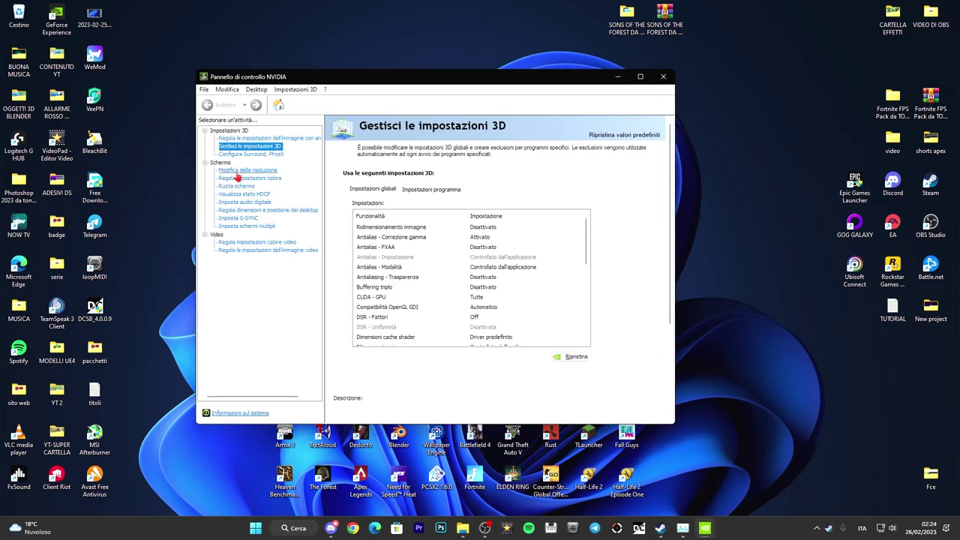
pyautogui.click(424, 189)
# Step: Add the SonsOfTheForest executable from the Sons Of The Forest folder on Volume (D:) as a program to customize
pyautogui.click(481, 214)
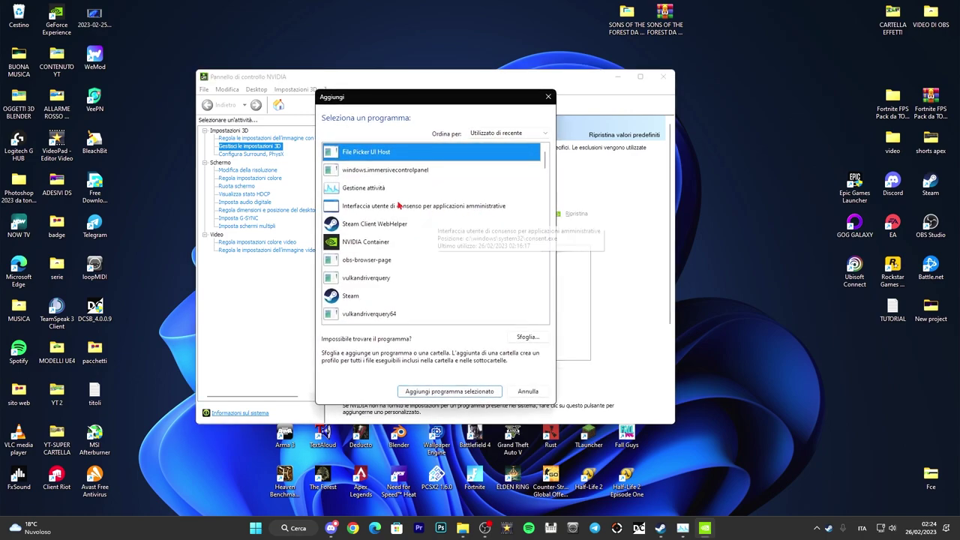
pyautogui.click(527, 337)
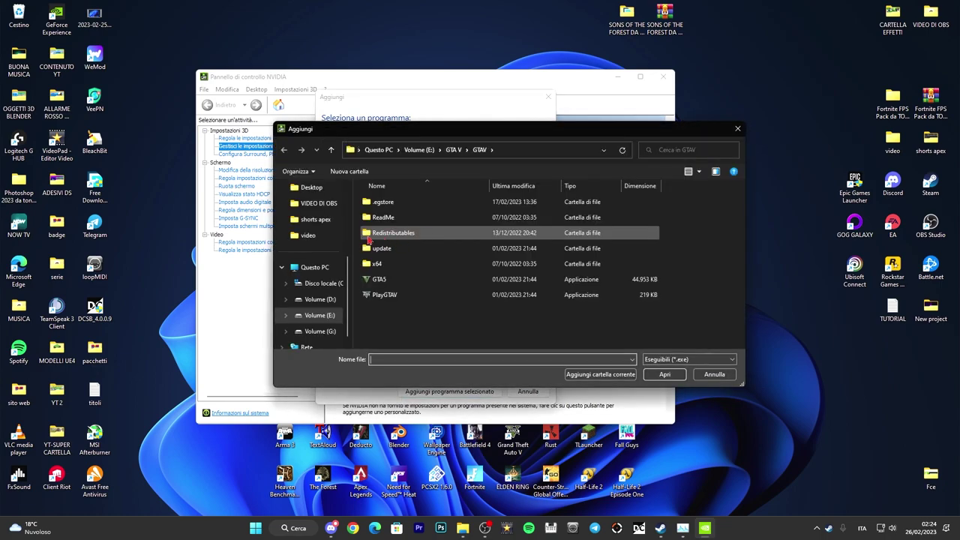
pyautogui.click(317, 300)
pyautogui.scroll(-7, 436, 272)
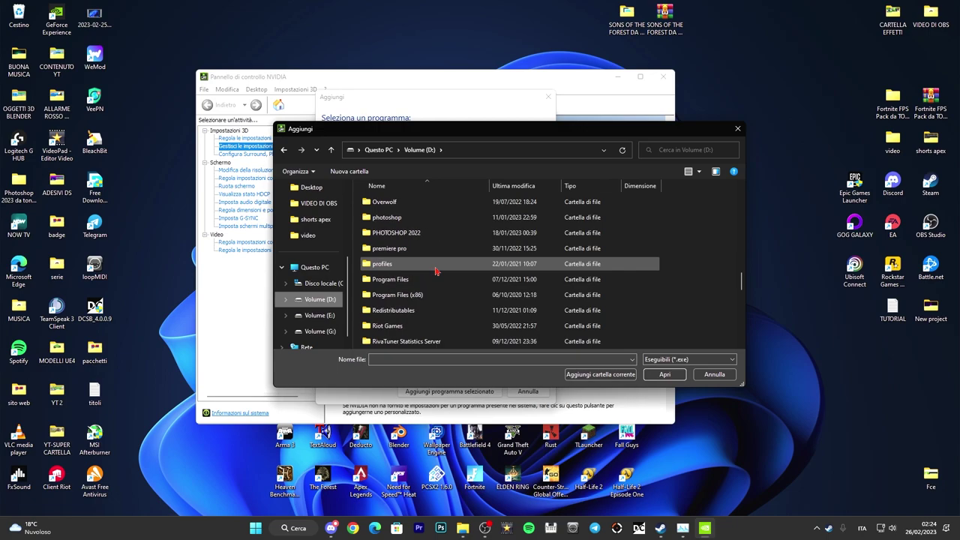
pyautogui.scroll(-5, 436, 272)
pyautogui.doubleClick(435, 271)
pyautogui.doubleClick(432, 266)
pyautogui.click(395, 233)
pyautogui.click(665, 374)
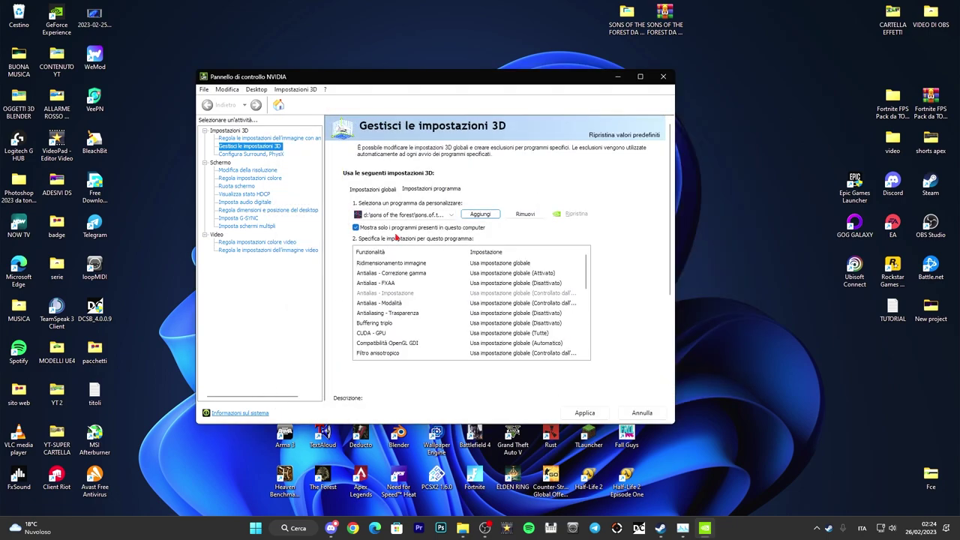
# Step: Set Ridimensionamento immagine to Disattivato and Antialias - Correzione gamma to Attivato for the game
pyautogui.click(480, 266)
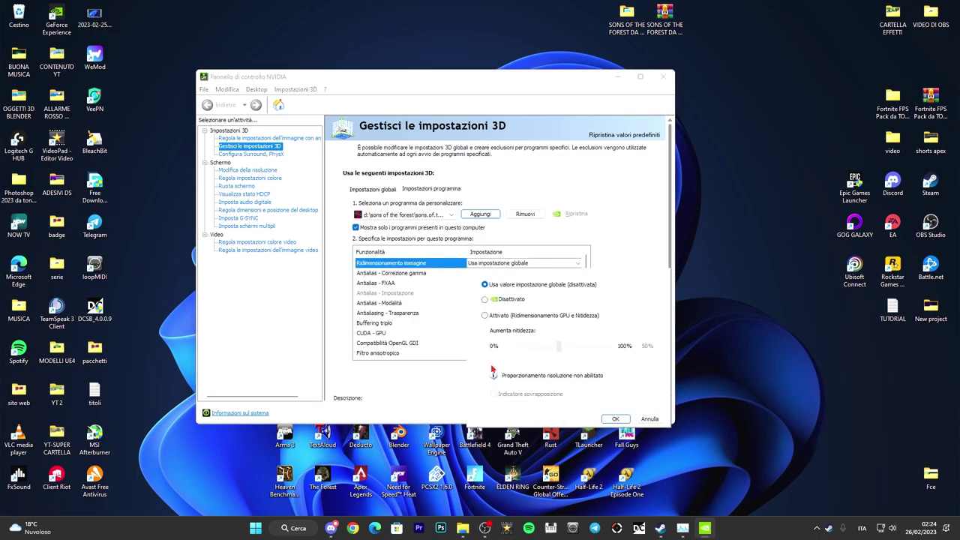
pyautogui.click(485, 300)
pyautogui.click(618, 420)
pyautogui.click(405, 274)
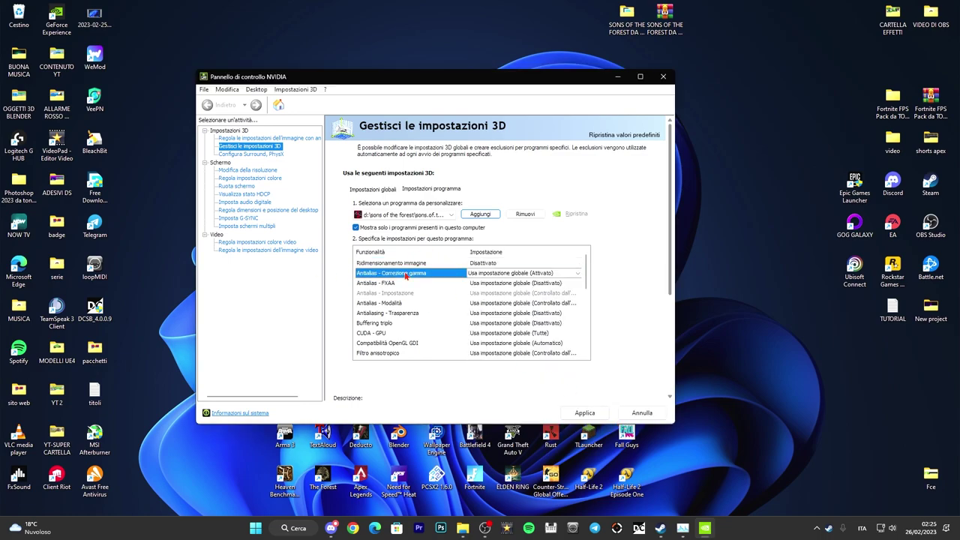
pyautogui.click(474, 275)
pyautogui.click(489, 299)
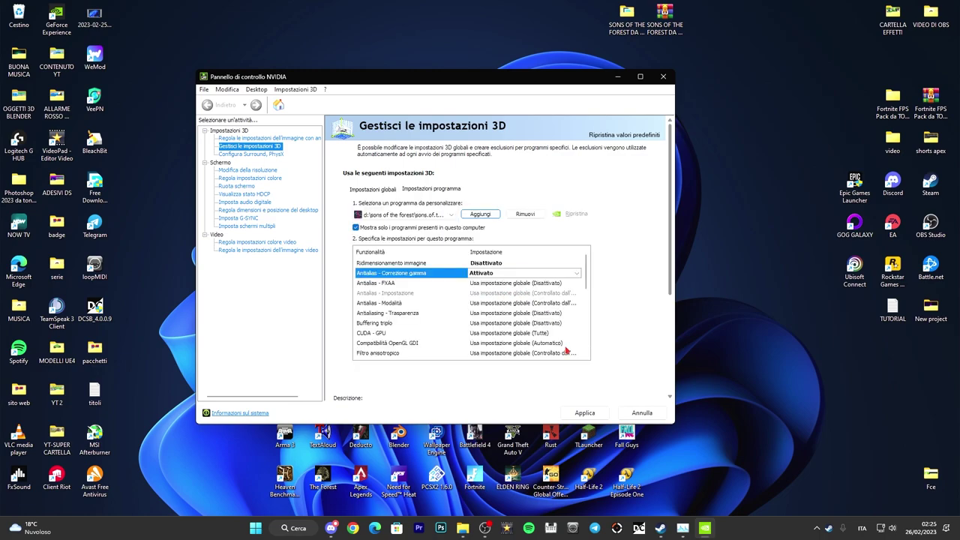
# Step: Set Antialias - FXAA to Disattivato and Antialias - Modalità to Controllato dall'applicazione
pyautogui.click(493, 287)
pyautogui.click(491, 306)
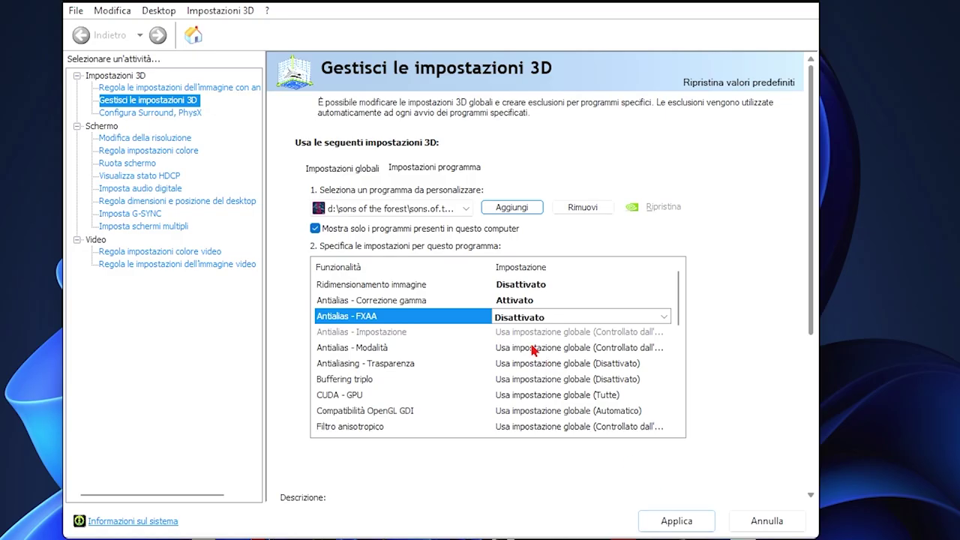
pyautogui.press('Down')
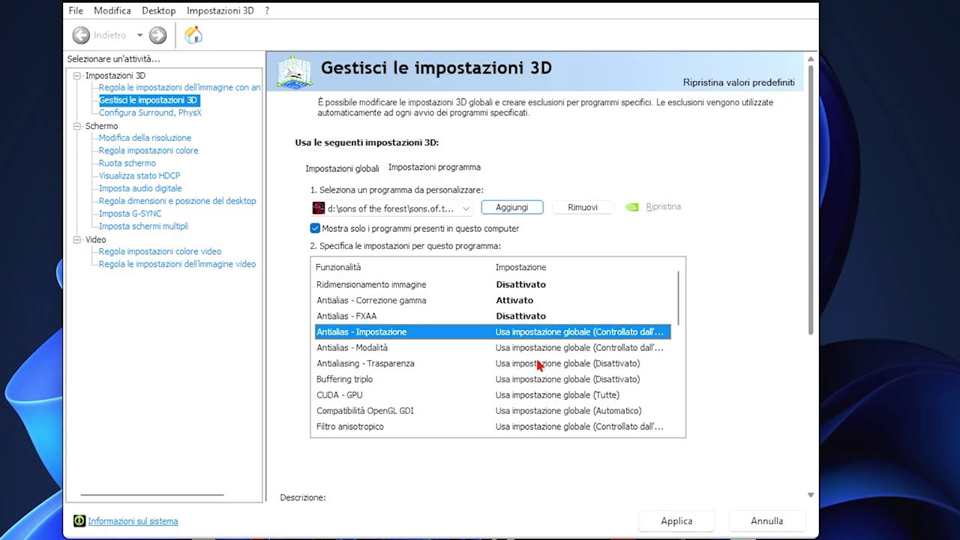
pyautogui.press('Down')
pyautogui.click(535, 330)
pyautogui.click(552, 347)
pyautogui.click(554, 349)
pyautogui.click(564, 380)
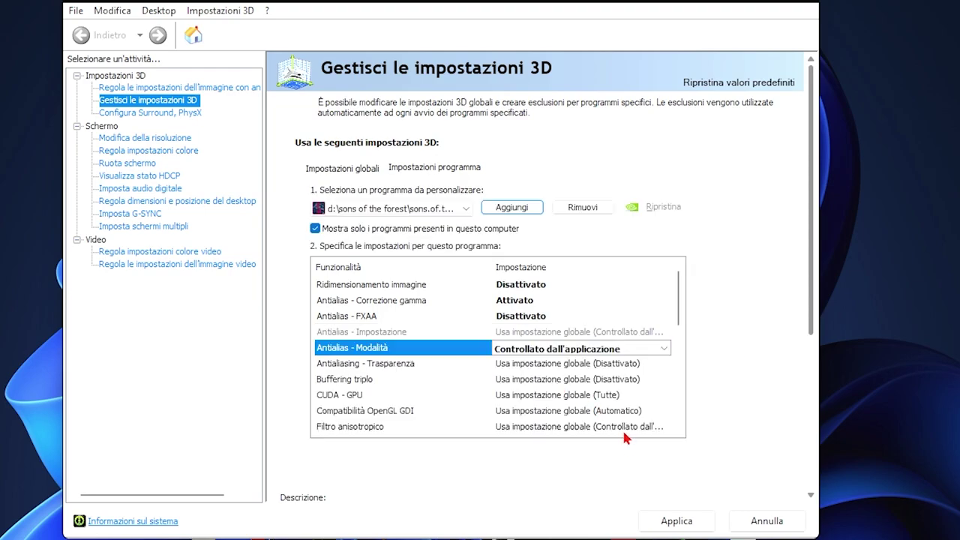
# Step: Set both Antialiasing - Trasparenza and Buffering triplo to Disattivato
pyautogui.click(549, 366)
pyautogui.click(548, 365)
pyautogui.click(534, 391)
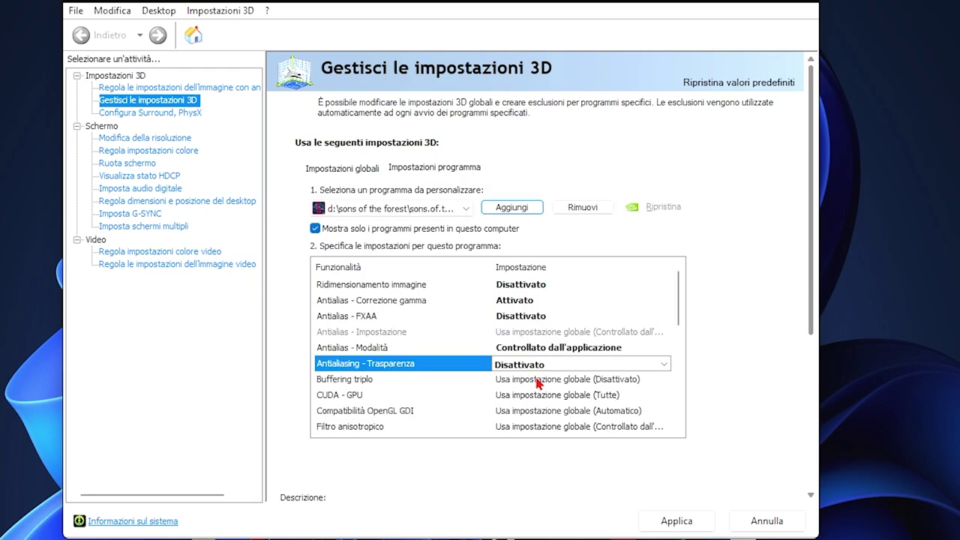
pyautogui.click(537, 381)
pyautogui.click(537, 381)
pyautogui.click(534, 409)
# Step: Check the GPU choices offered for the CUDA - GPU setting
pyautogui.click(533, 395)
pyautogui.click(533, 396)
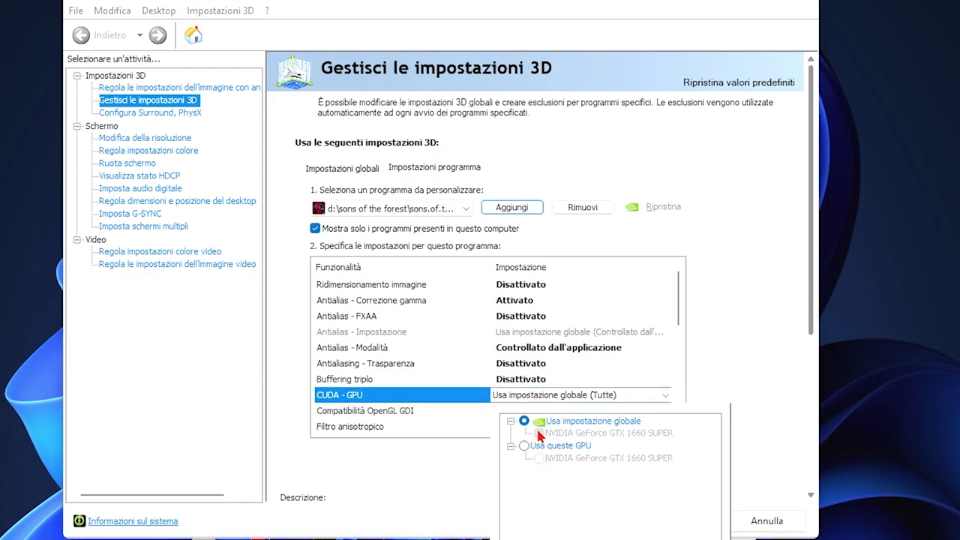
pyautogui.click(540, 437)
pyautogui.click(536, 381)
pyautogui.scroll(-2, 536, 398)
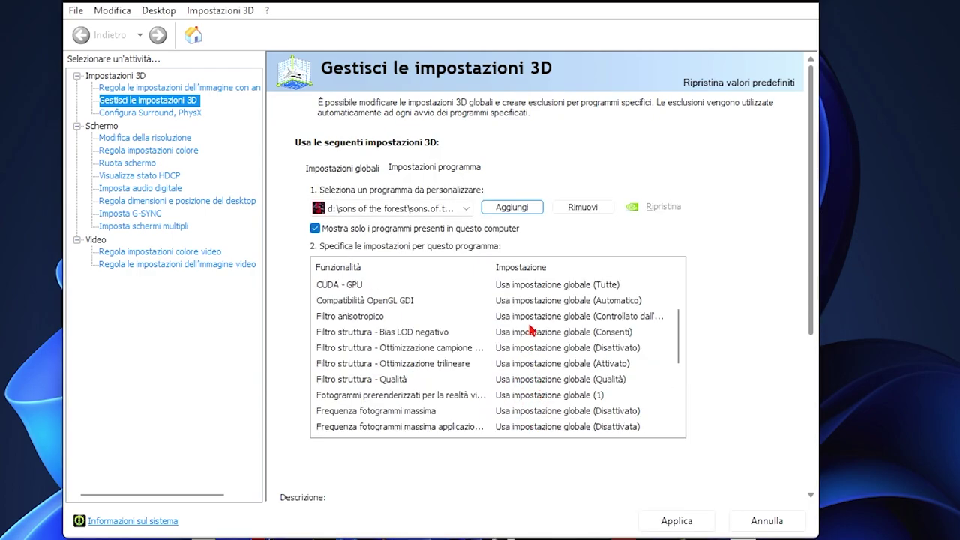
pyautogui.click(528, 289)
pyautogui.click(528, 290)
# Step: Set Compatibilità OpenGL GDI to Automatico
pyautogui.click(520, 301)
pyautogui.click(520, 301)
pyautogui.click(525, 351)
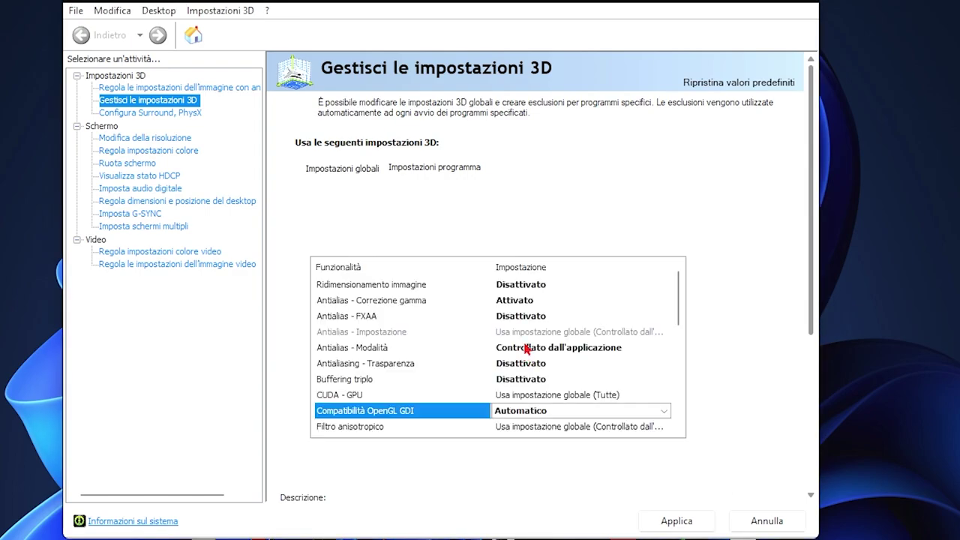
pyautogui.click(548, 412)
# Step: Set Filtro anisotropico to Controllato dall'applicazione, Bias LOD negativo to Consenti and the texture filter's sample optimization to Disattivato
pyautogui.click(681, 316)
pyautogui.moveTo(681, 315); pyautogui.dragTo(680, 339)
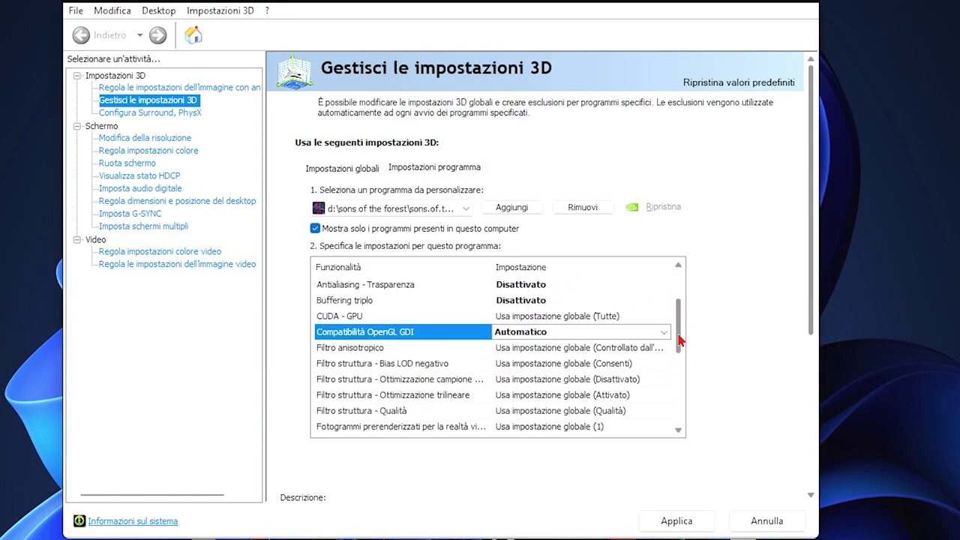
pyautogui.scroll(-2, 680, 339)
pyautogui.click(553, 283)
pyautogui.click(522, 312)
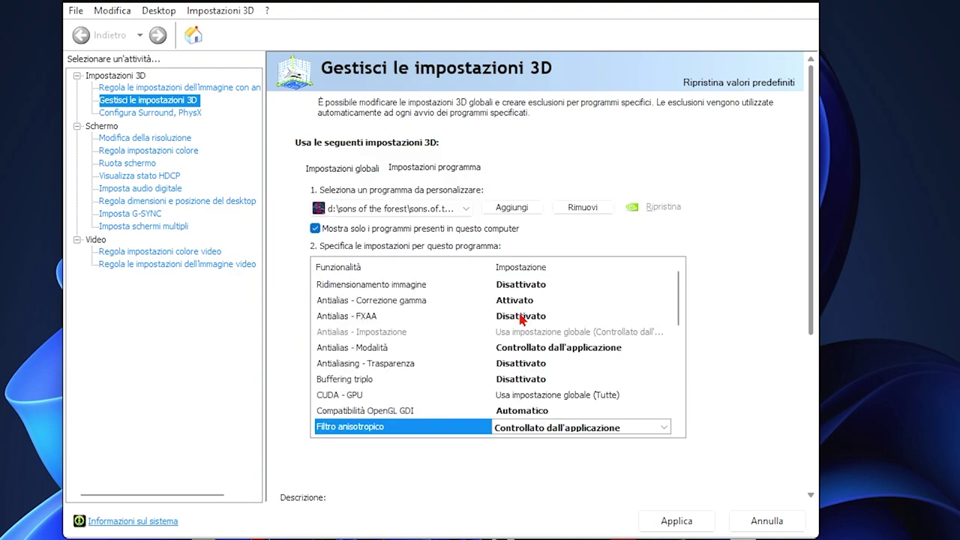
# Step: Set Filtro struttura - Ottimizzazione trilineare to Attivato
pyautogui.moveTo(681, 314); pyautogui.dragTo(682, 347)
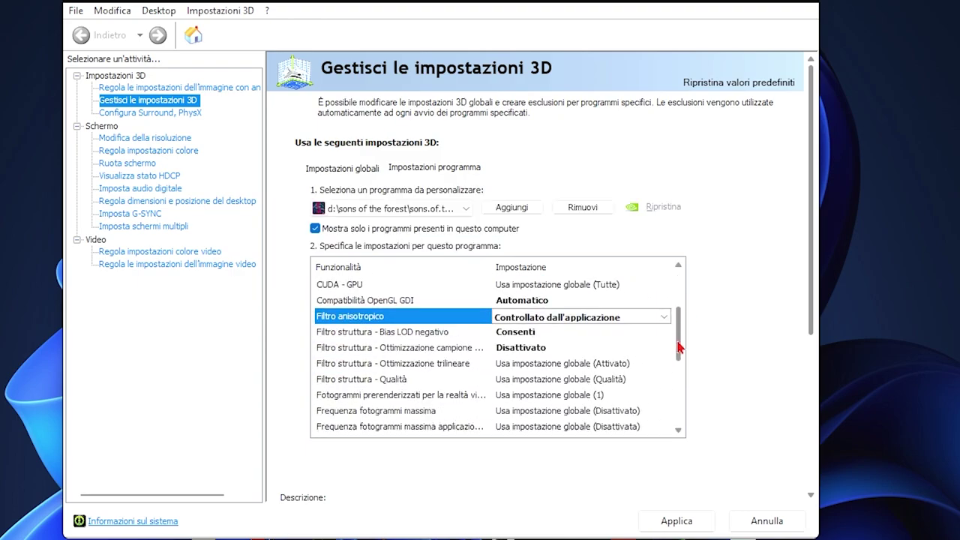
pyautogui.click(540, 365)
pyautogui.click(525, 390)
pyautogui.scroll(-2, 585, 371)
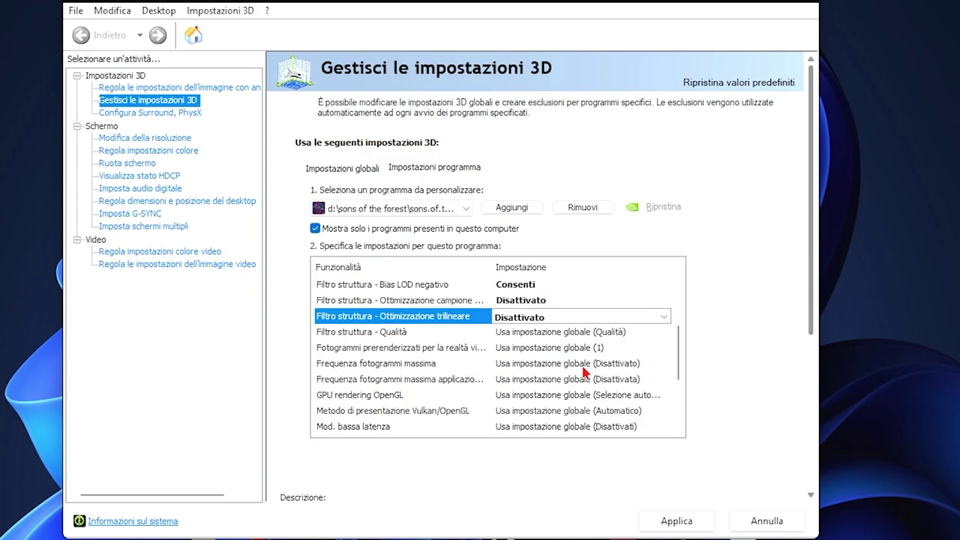
pyautogui.click(540, 319)
pyautogui.click(520, 357)
# Step: Set Filtro struttura - Qualità to Qualità and the pre-rendered frames for virtual reality to 1
pyautogui.scroll(-2, 521, 360)
pyautogui.click(664, 331)
pyautogui.click(585, 368)
pyautogui.scroll(-2, 527, 374)
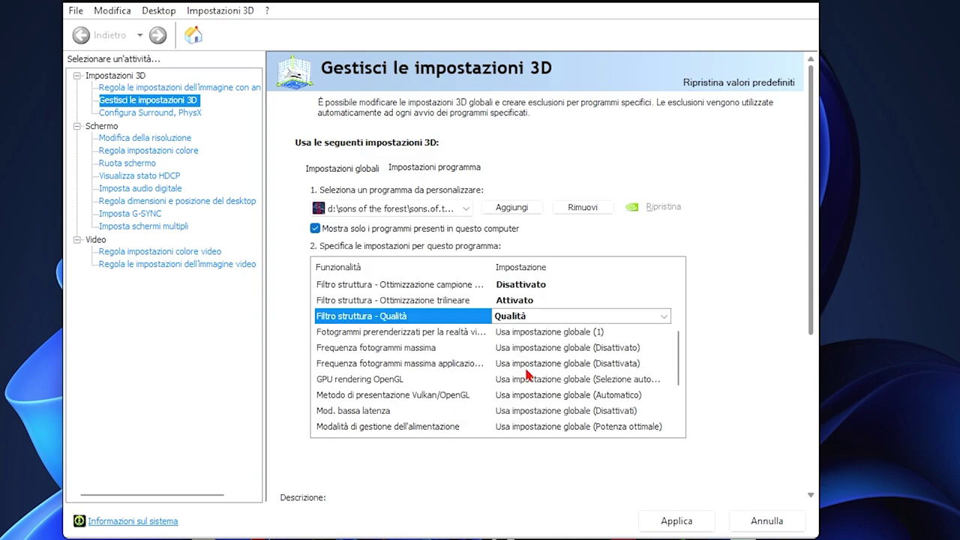
pyautogui.click(516, 332)
pyautogui.click(516, 332)
pyautogui.click(519, 374)
# Step: Set Frequenza fotogrammi massima to Disattivata
pyautogui.scroll(-2, 523, 343)
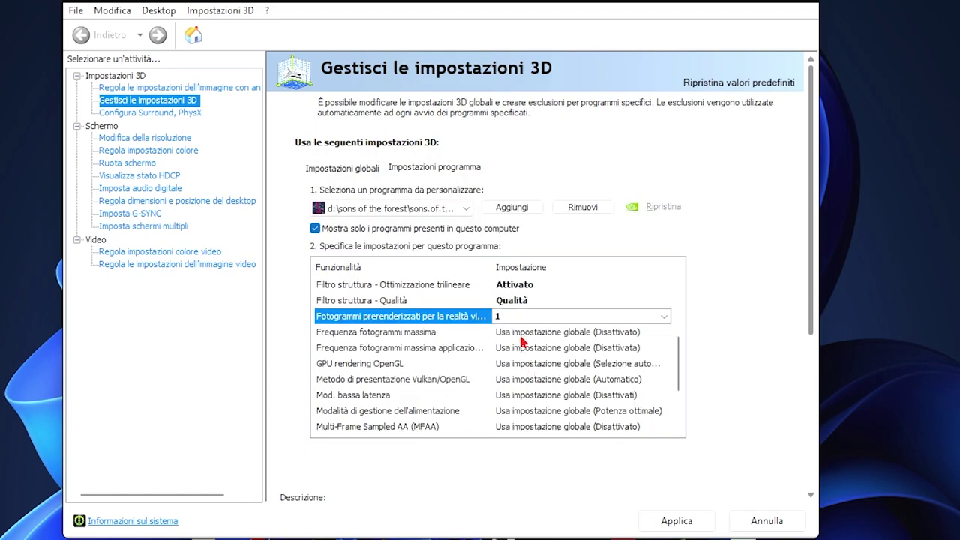
pyautogui.click(521, 338)
pyautogui.click(521, 338)
pyautogui.click(519, 388)
pyautogui.click(725, 496)
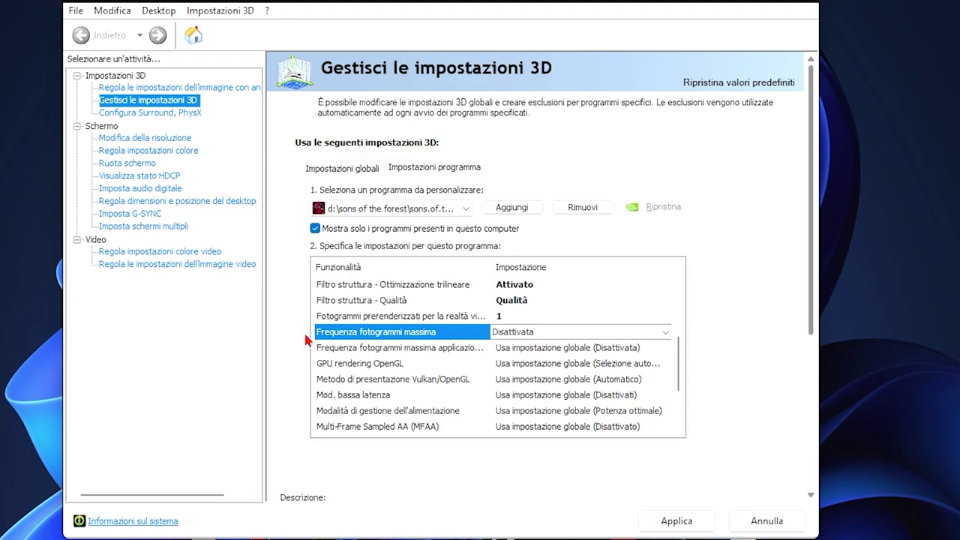
# Step: Set the application-specific maximum frame rate (Frequenza fotogrammi massima applicazio...) to Disattivata
pyautogui.click(544, 348)
pyautogui.click(544, 348)
pyautogui.click(518, 405)
pyautogui.click(725, 511)
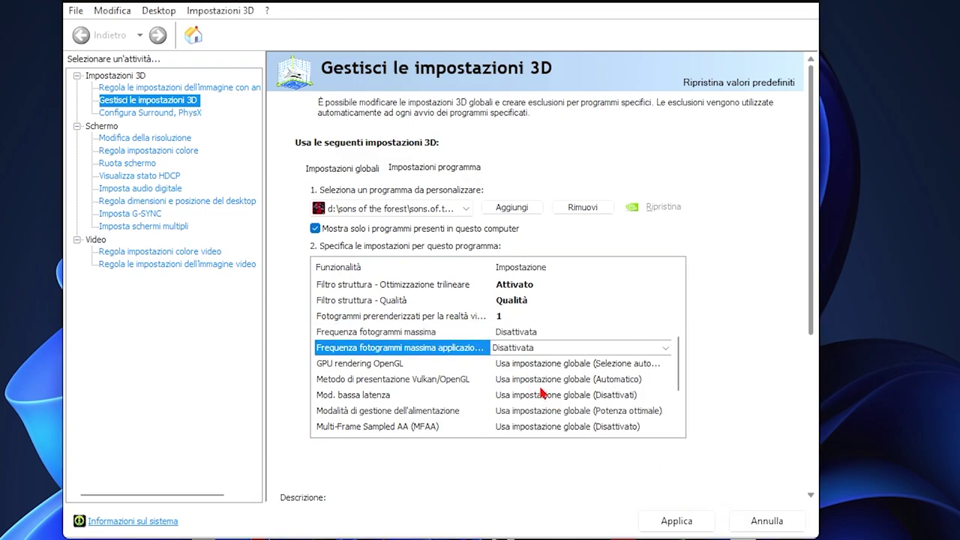
# Step: Set GPU rendering OpenGL to Selezione automatica
pyautogui.click(521, 364)
pyautogui.click(521, 364)
pyautogui.click(515, 401)
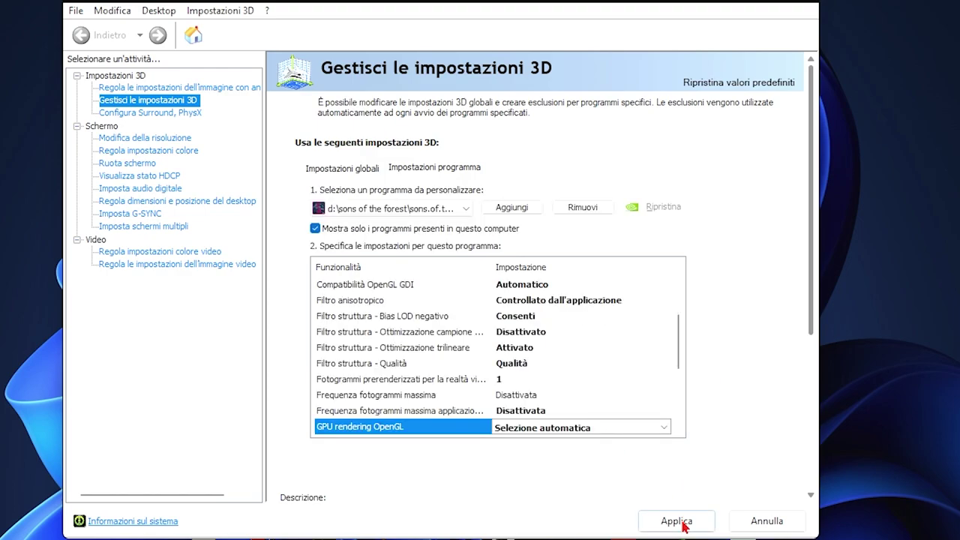
# Step: Set Metodo di presentazione Vulkan/OpenGL to Automatico for the Sons of the Forest profile
pyautogui.scroll(-1, 546, 368)
pyautogui.click(528, 333)
pyautogui.click(528, 333)
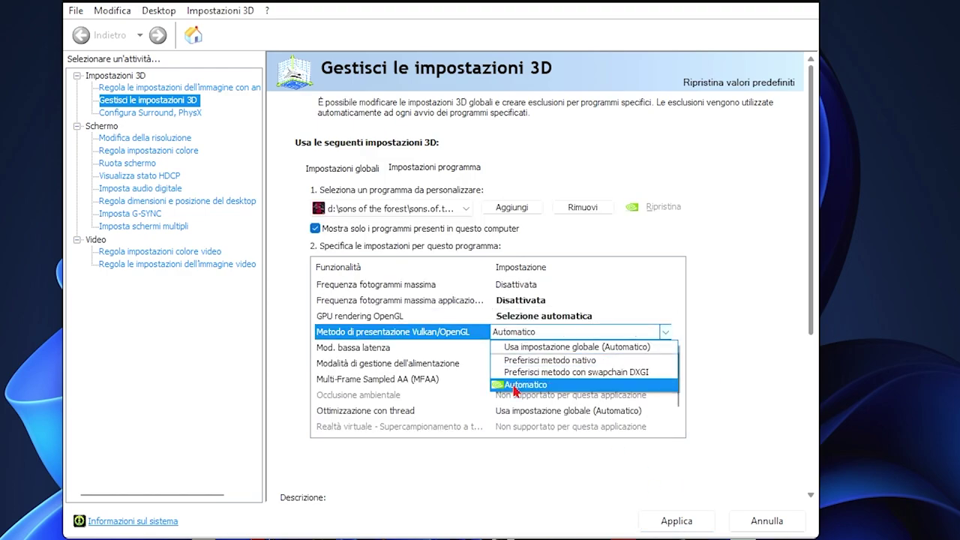
pyautogui.click(526, 384)
# Step: Set Mod. bassa latenza to Disattivati for the game
pyautogui.scroll(-2, 677, 368)
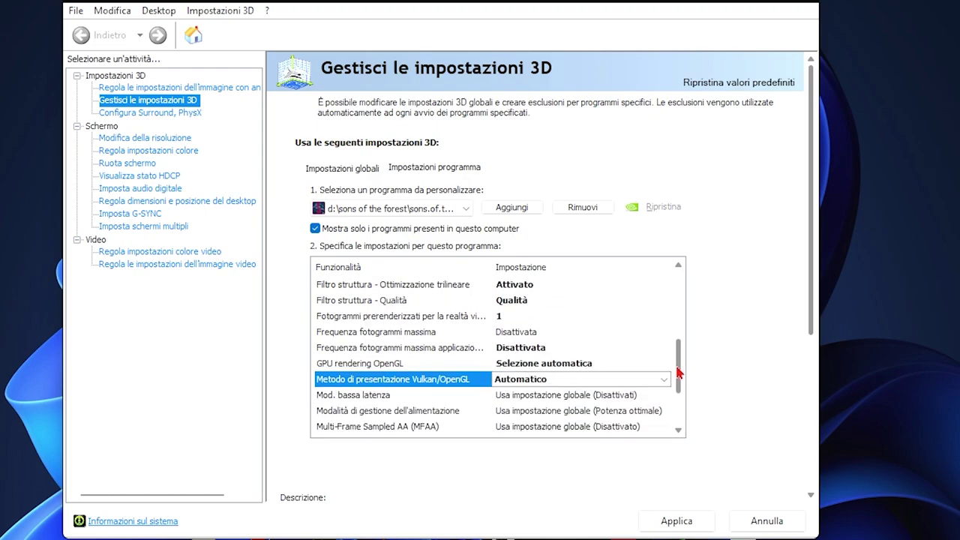
pyautogui.click(510, 348)
pyautogui.click(510, 349)
pyautogui.click(525, 373)
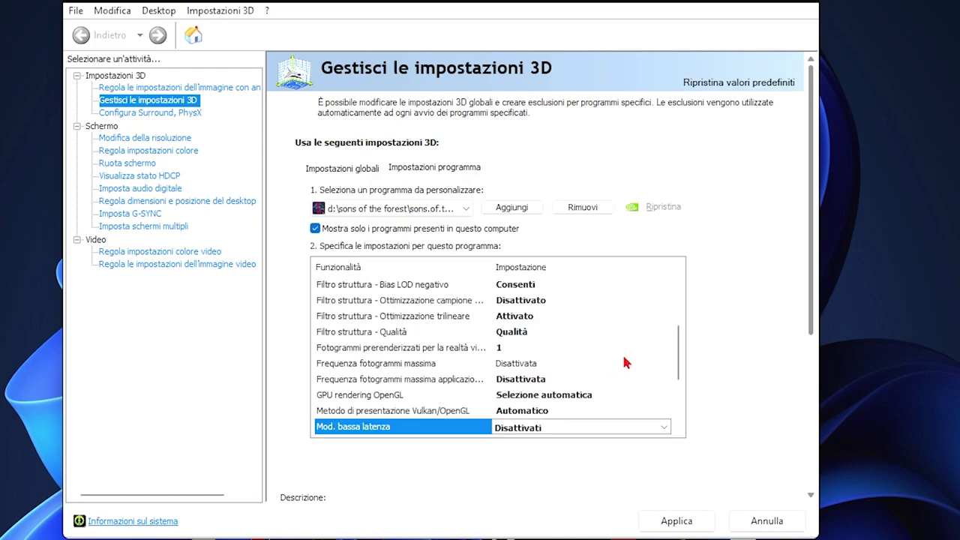
# Step: Set the power management mode (Modalità di gestione dell'alimentazione) to Potenza ottimale
pyautogui.moveTo(681, 350); pyautogui.dragTo(678, 393)
pyautogui.click(534, 333)
pyautogui.click(535, 334)
pyautogui.click(540, 360)
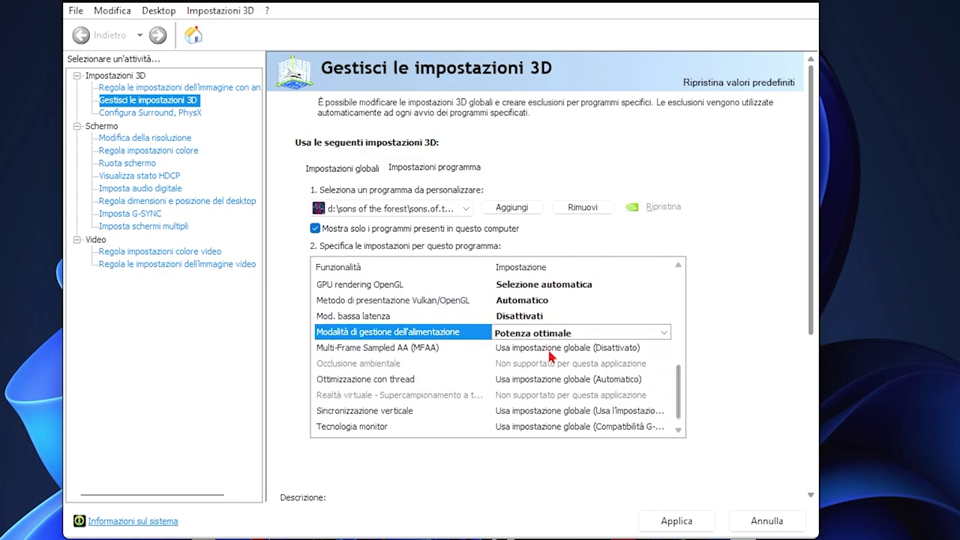
# Step: Set Multi-Frame Sampled AA (MFAA) to Disattivato
pyautogui.click(552, 350)
pyautogui.click(553, 350)
pyautogui.click(524, 380)
# Step: Set Ottimizzazione con thread to Automatico
pyautogui.moveTo(678, 353); pyautogui.dragTo(592, 369)
pyautogui.click(517, 363)
pyautogui.click(517, 363)
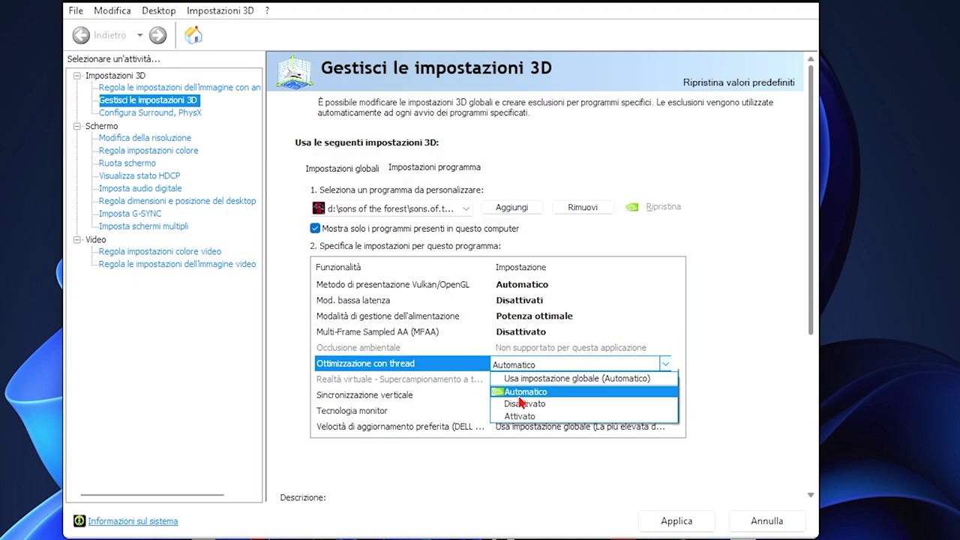
pyautogui.click(559, 388)
# Step: Set Sincronizzazione verticale to follow the application's own setting (Usa l'impostazione dell'applicazione)
pyautogui.moveTo(678, 373); pyautogui.dragTo(680, 395)
pyautogui.click(525, 396)
pyautogui.click(525, 396)
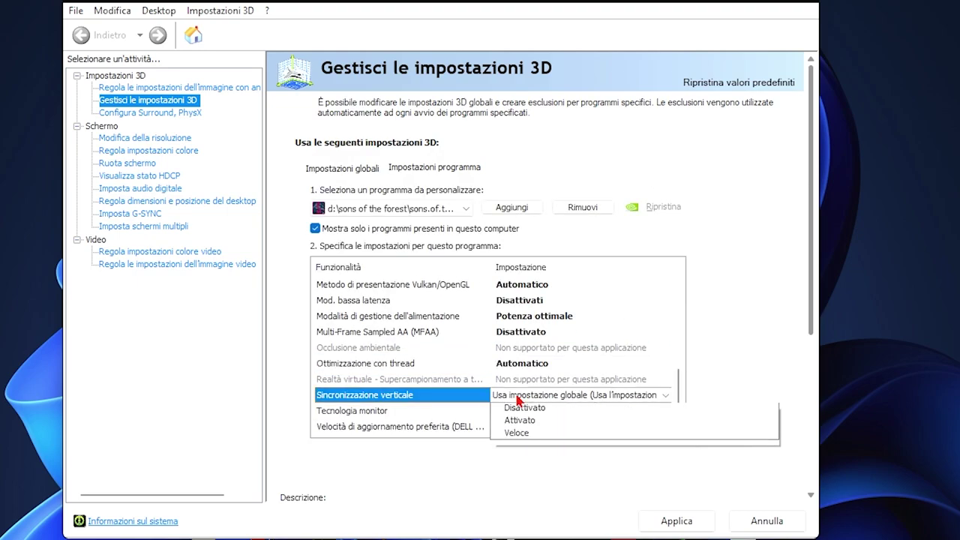
pyautogui.click(510, 430)
# Step: Set Tecnologia monitor to Compatibilità G-SYNC and the preferred refresh rate to La più elevata disponibile
pyautogui.scroll(-1, 643, 429)
pyautogui.click(540, 412)
pyautogui.click(544, 439)
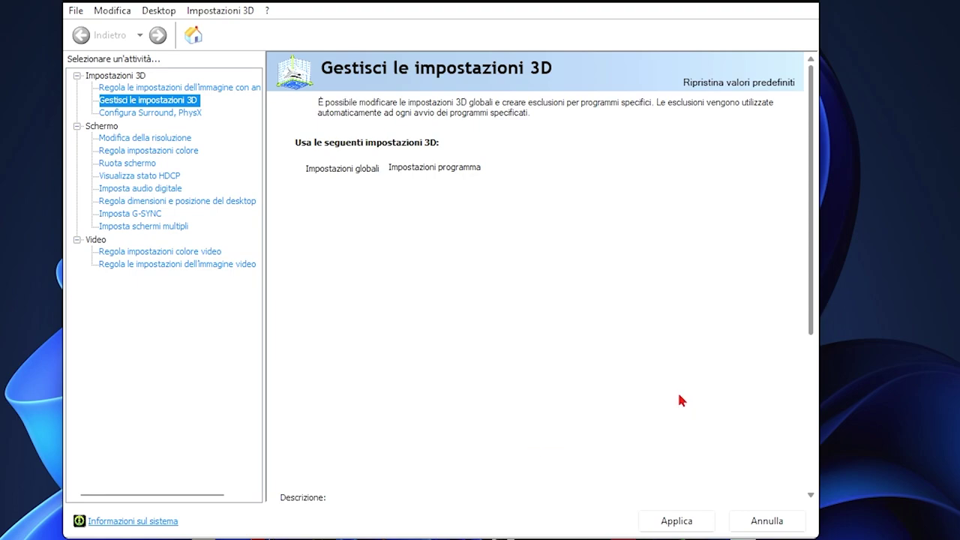
pyautogui.scroll(-1, 679, 400)
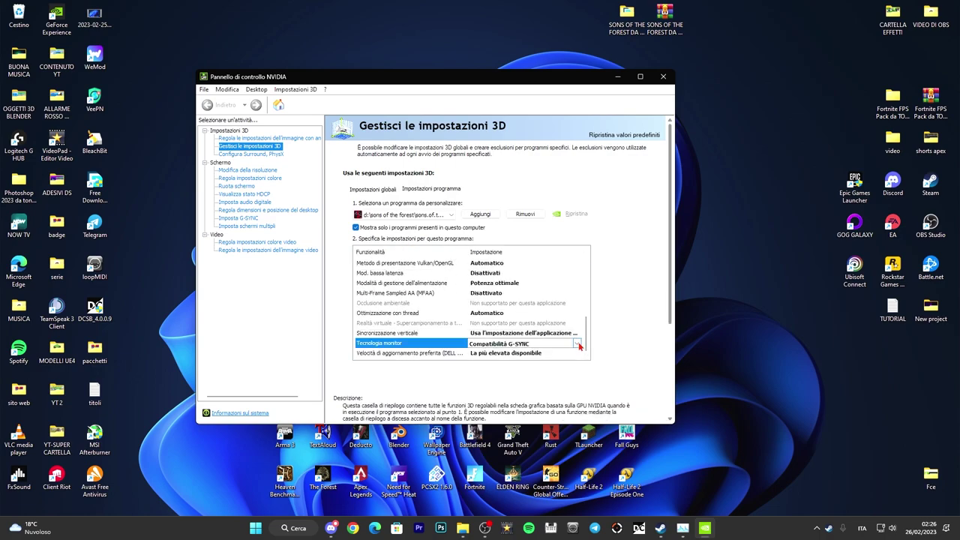
# Step: Close the NVIDIA Control Panel
pyautogui.click(297, 528)
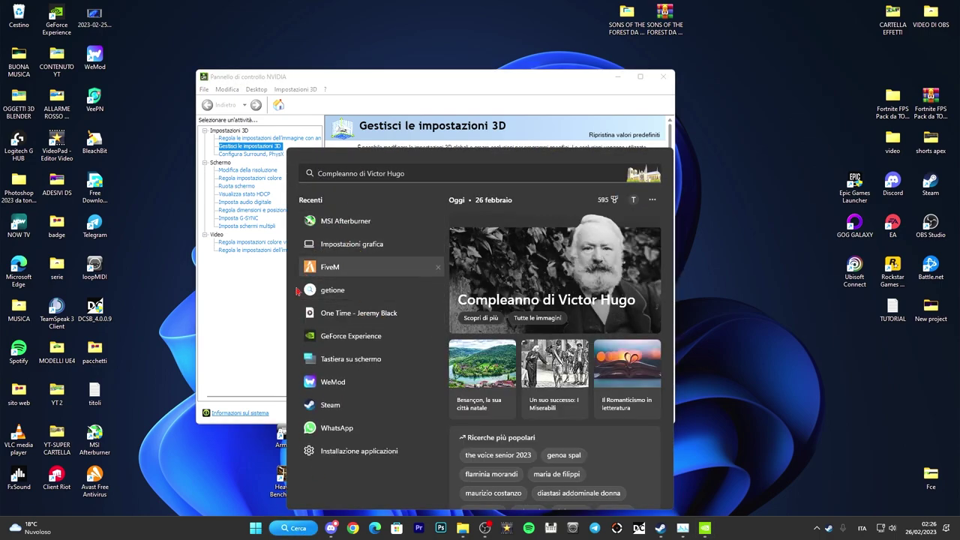
pyautogui.click(271, 319)
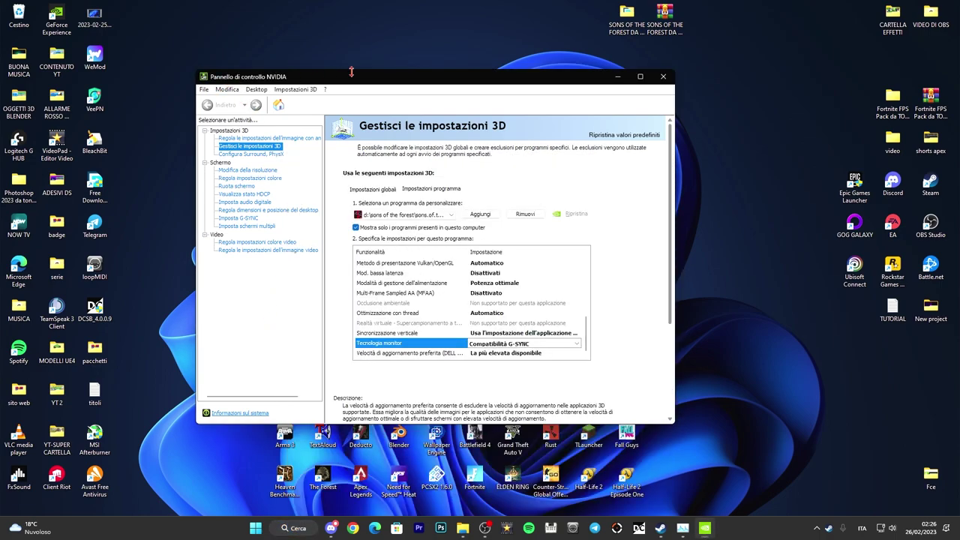
pyautogui.moveTo(359, 82); pyautogui.dragTo(375, 82)
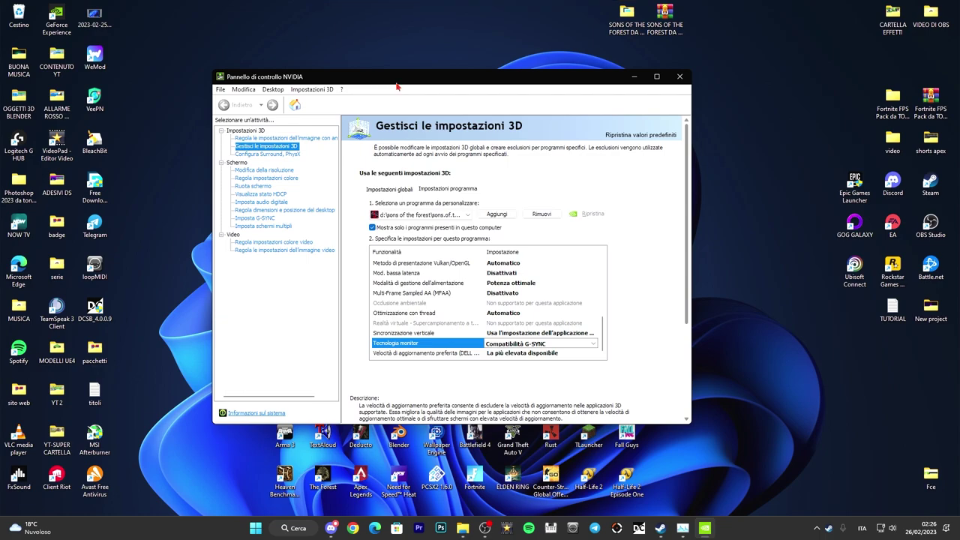
pyautogui.click(679, 78)
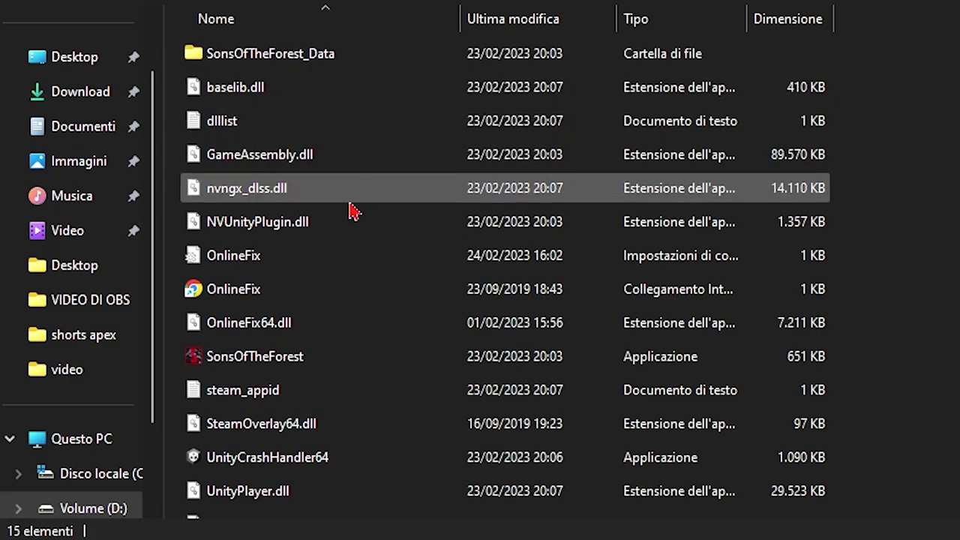
# Step: Enable Disabilita ottimizzazioni schermo intero in the compatibility properties of the SonsOfTheForest application and confirm
pyautogui.rightClick(268, 369)
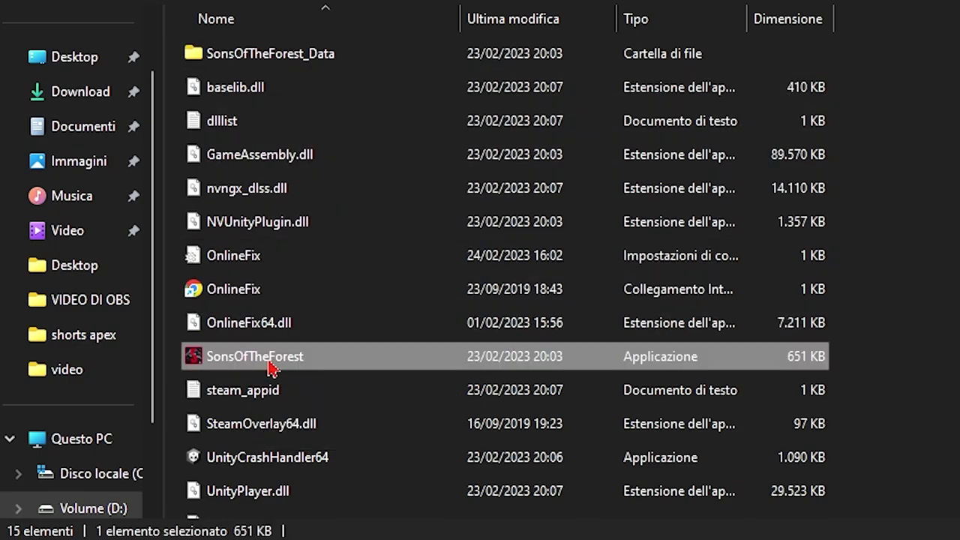
pyautogui.click(352, 341)
pyautogui.click(387, 326)
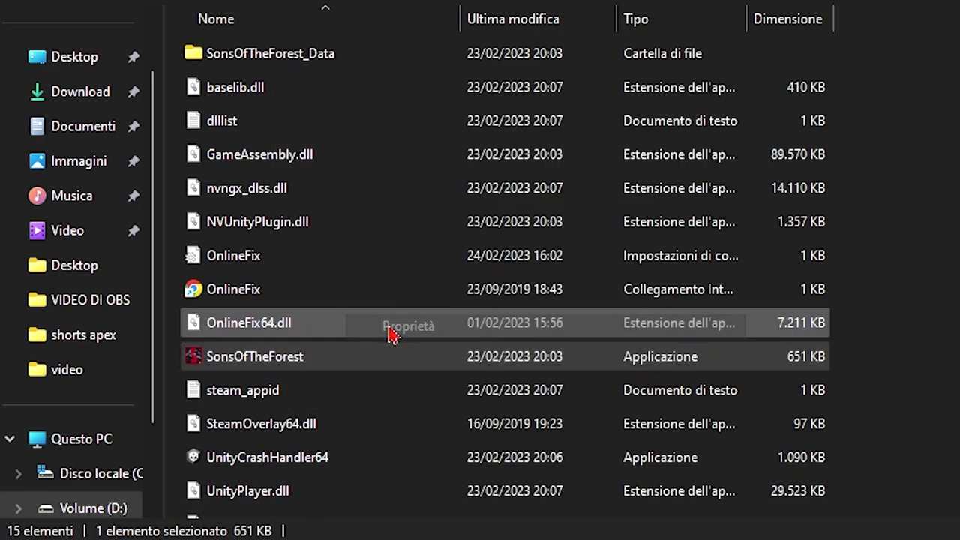
pyautogui.click(464, 238)
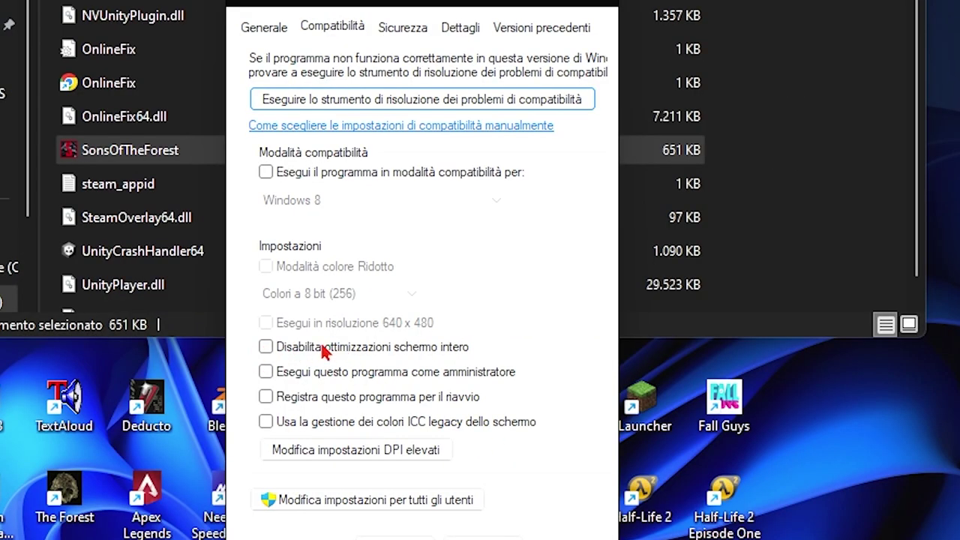
pyautogui.click(266, 346)
pyautogui.click(570, 538)
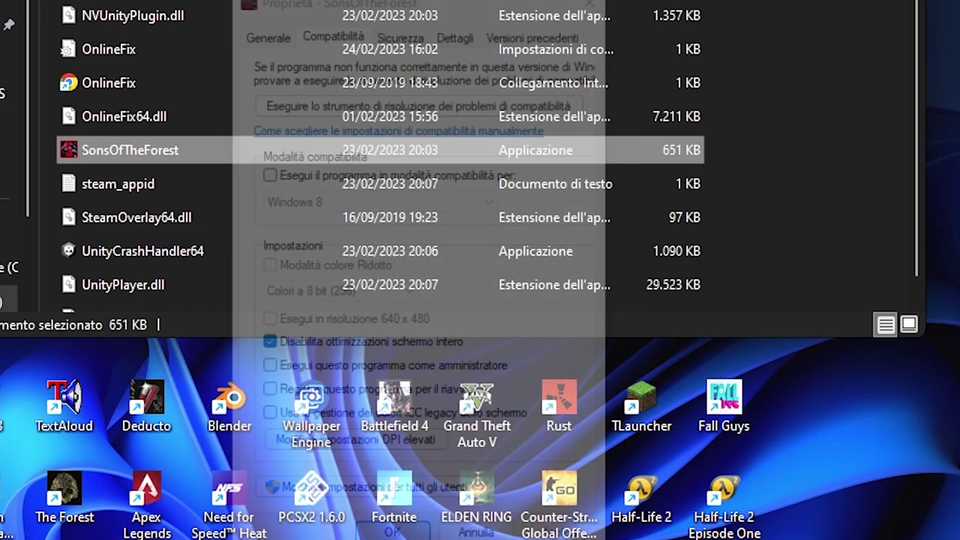
# Step: Launch the SonsOfTheForest application from its game folder
pyautogui.doubleClick(197, 150)
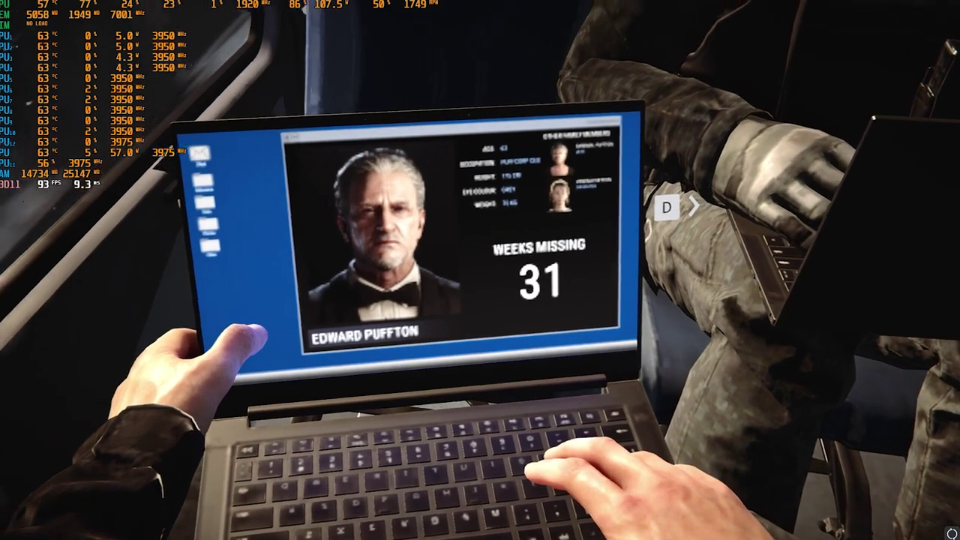
pyautogui.press('d')
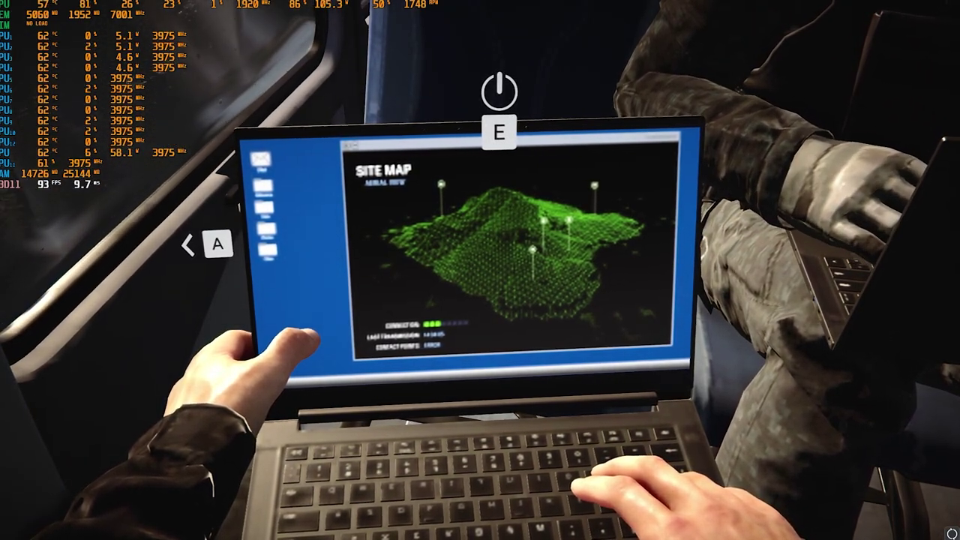
pyautogui.press('e')
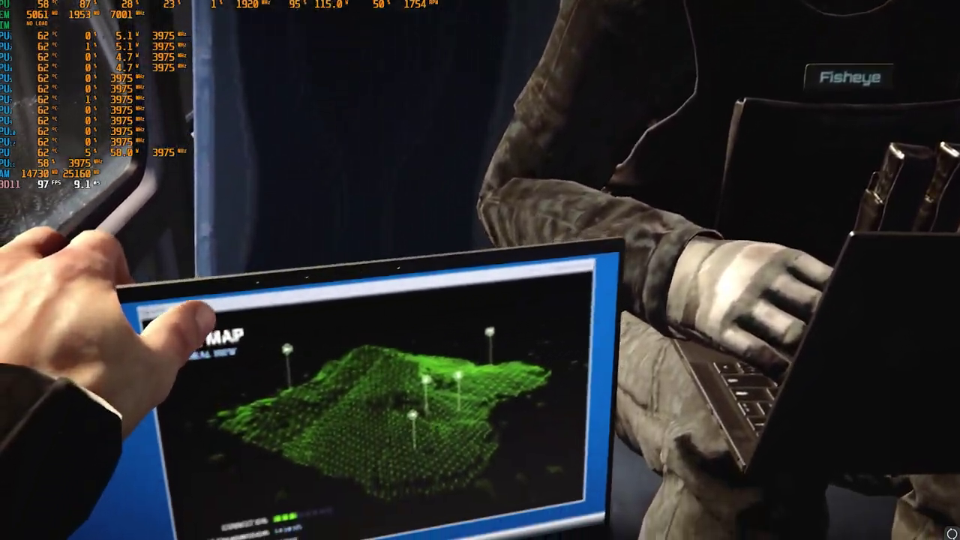